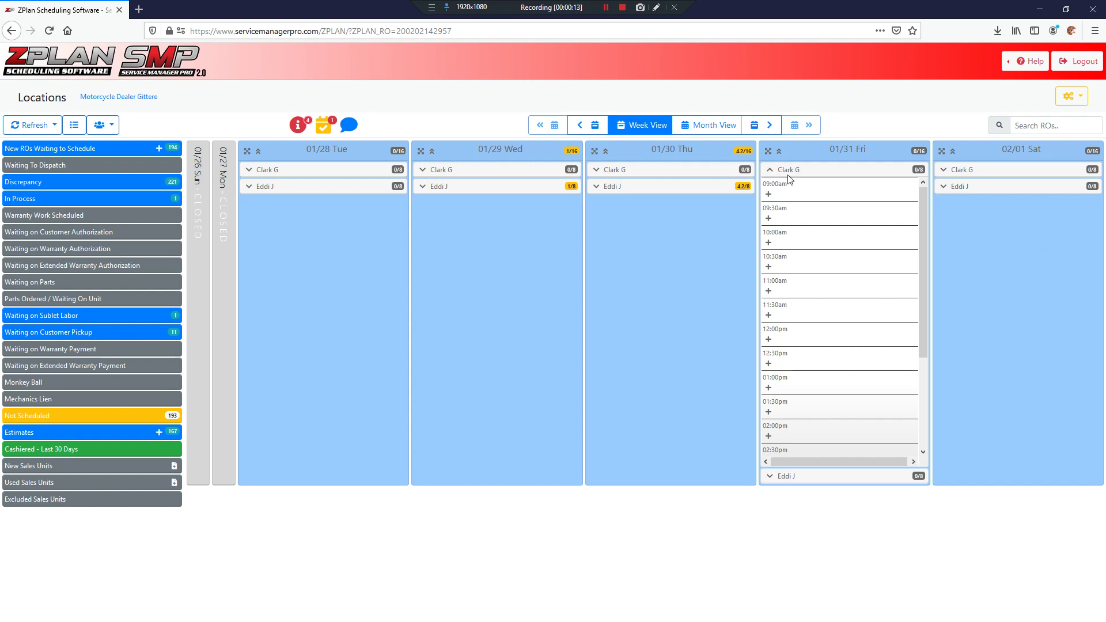
click(769, 243)
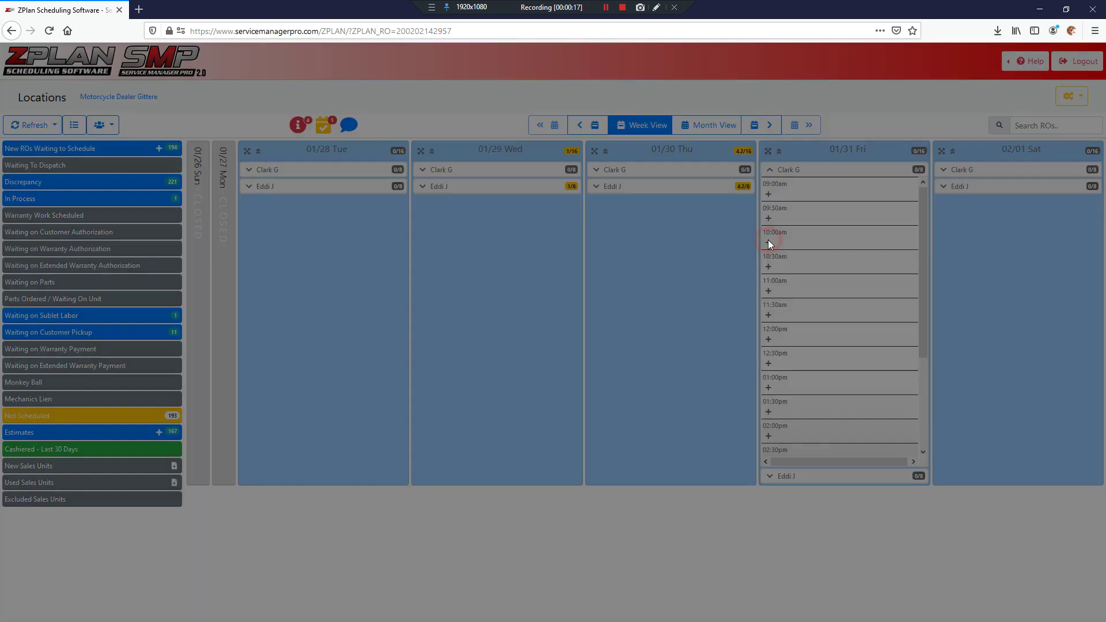
click(531, 188)
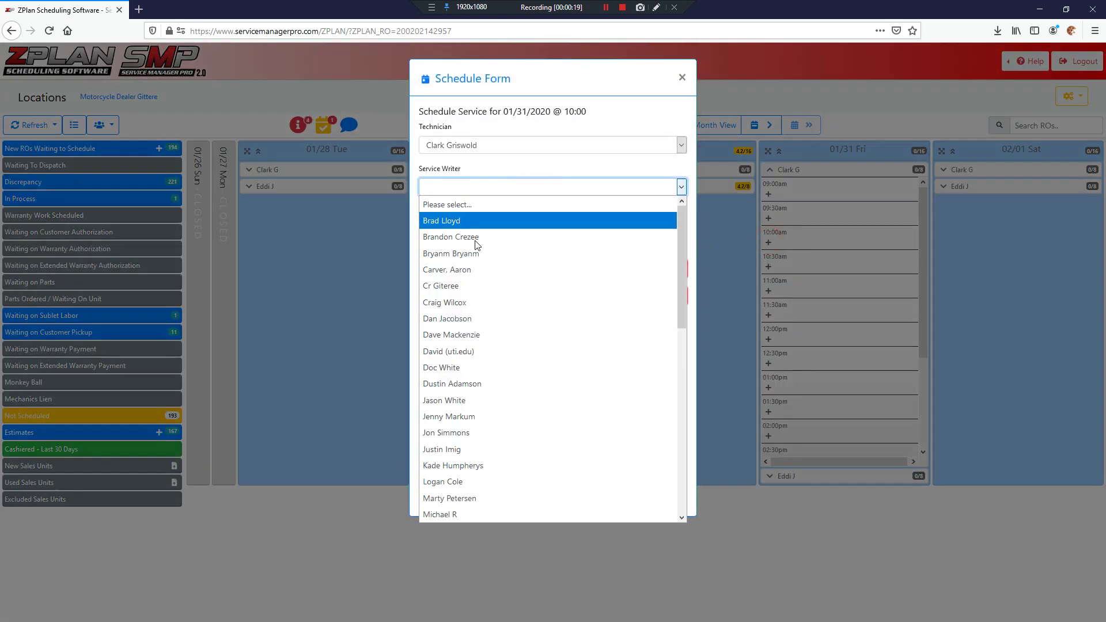
click(518, 282)
click(500, 215)
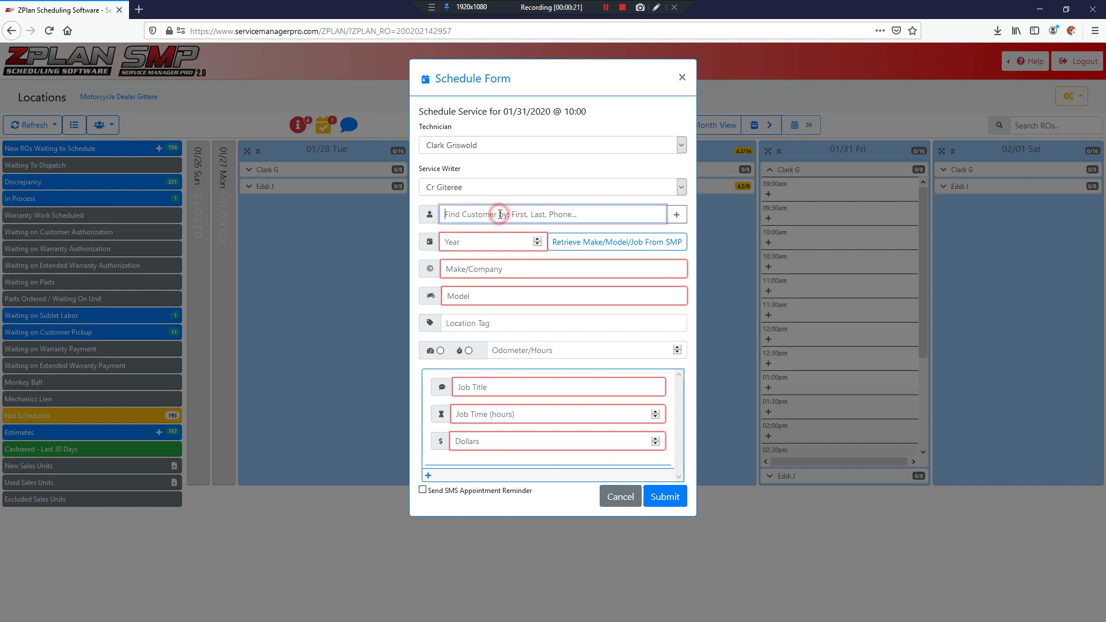
text(gittere)
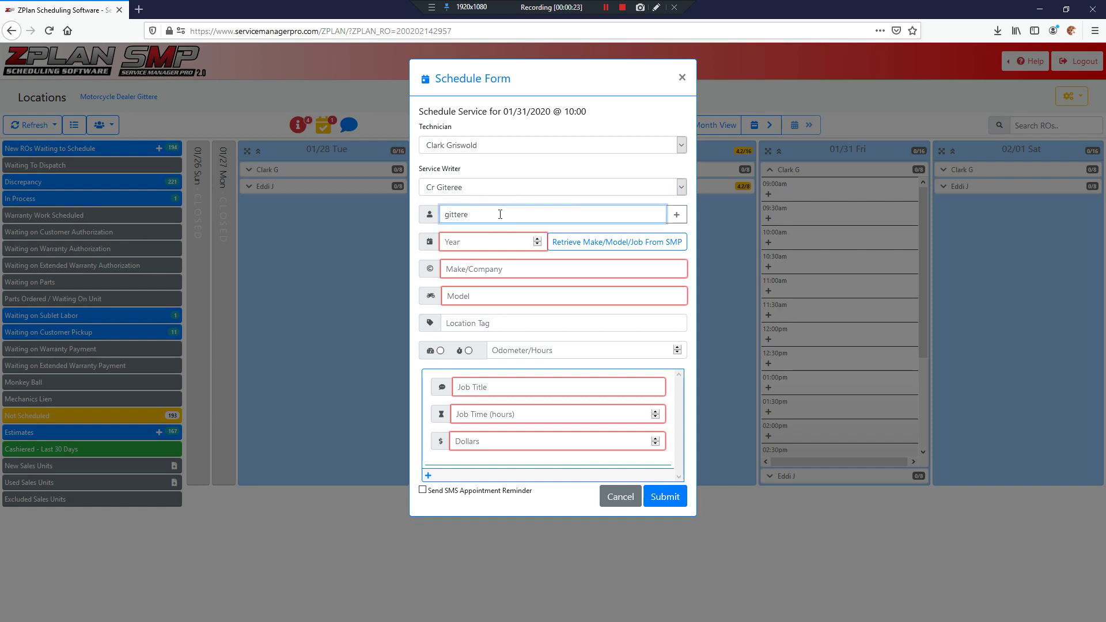
click(487, 256)
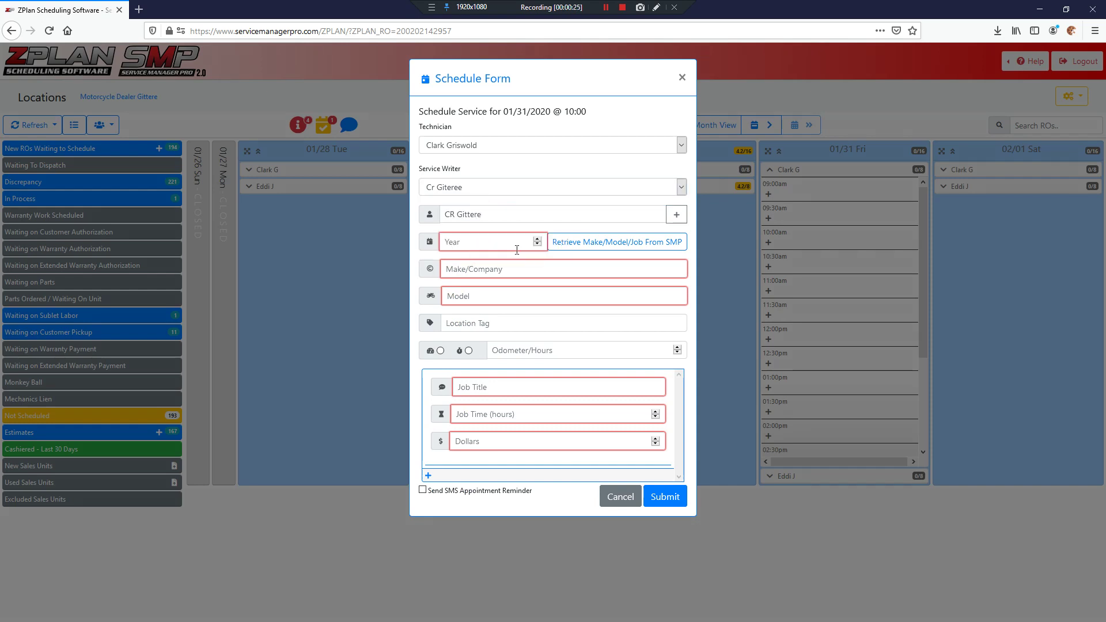
click(597, 242)
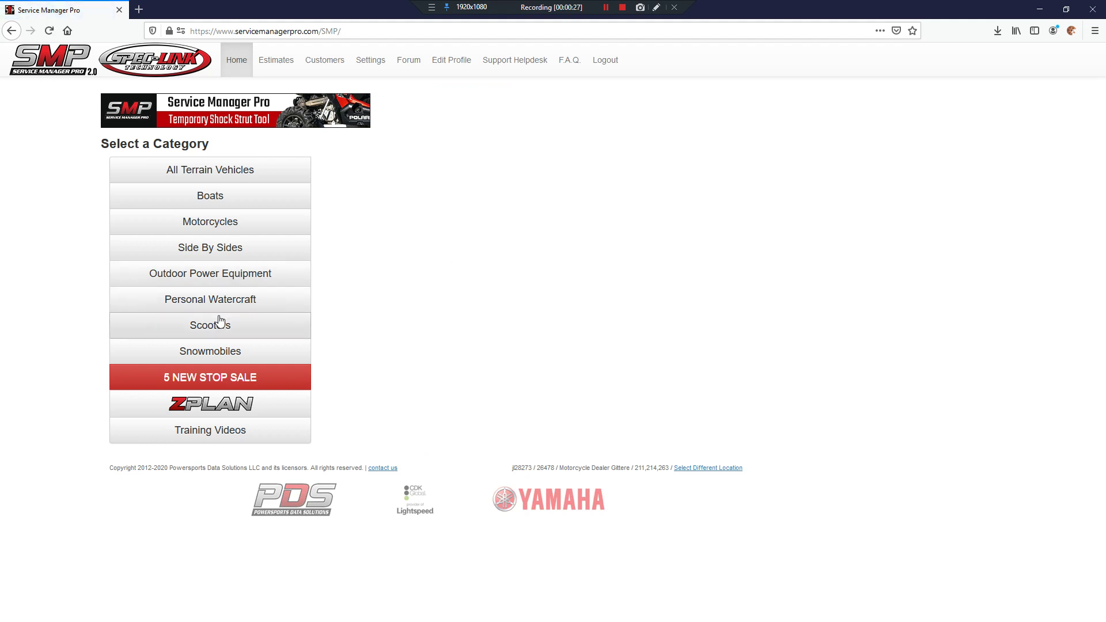
- Bring up the service schedule for the 2016 Honda CB500FA motorcycle
click(188, 221)
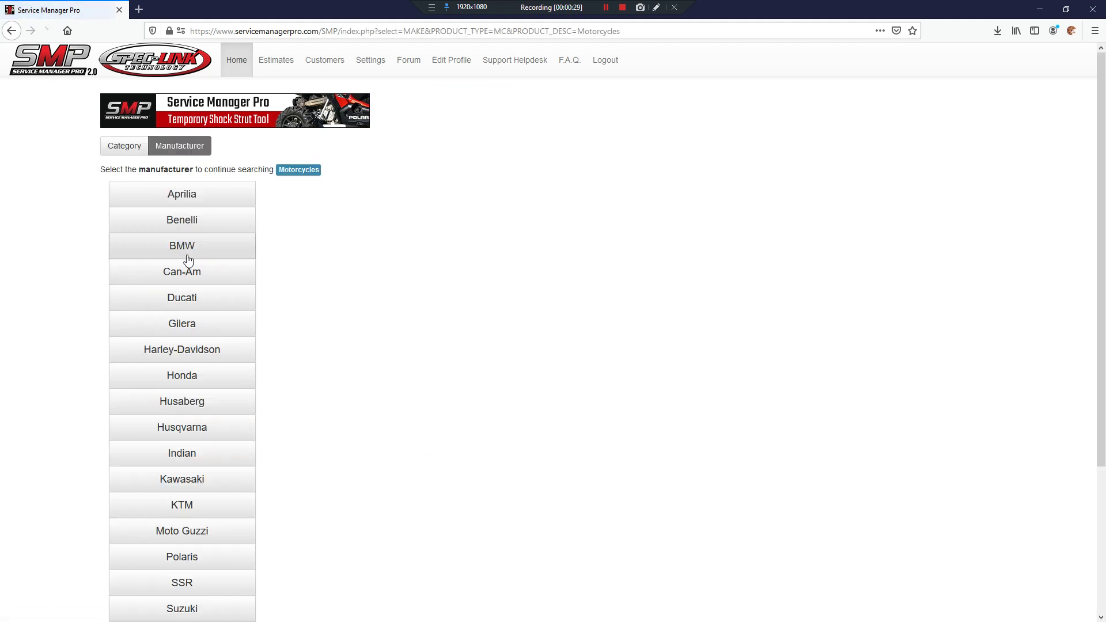
click(181, 376)
click(121, 234)
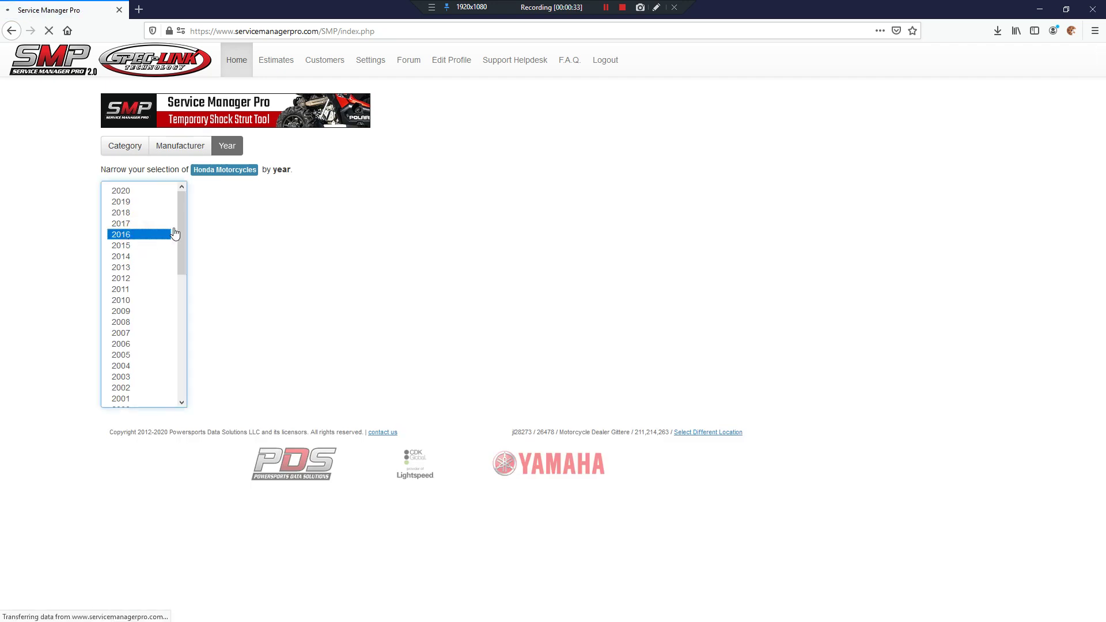
click(159, 235)
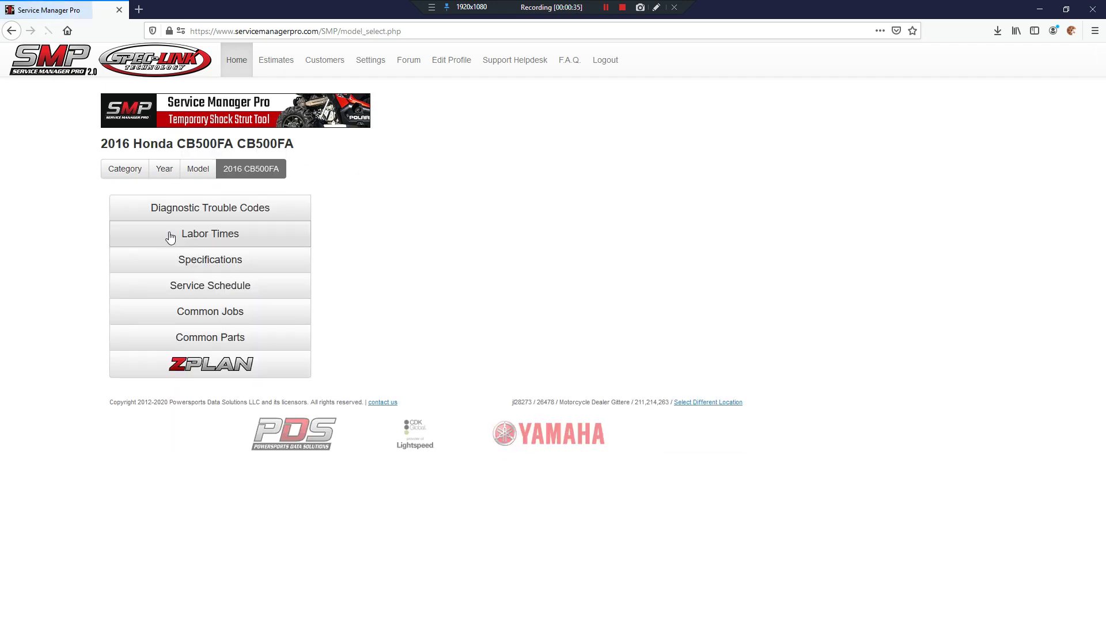
click(210, 286)
- Choose the 8000-mile service interval and send the job to ZPlan
click(182, 223)
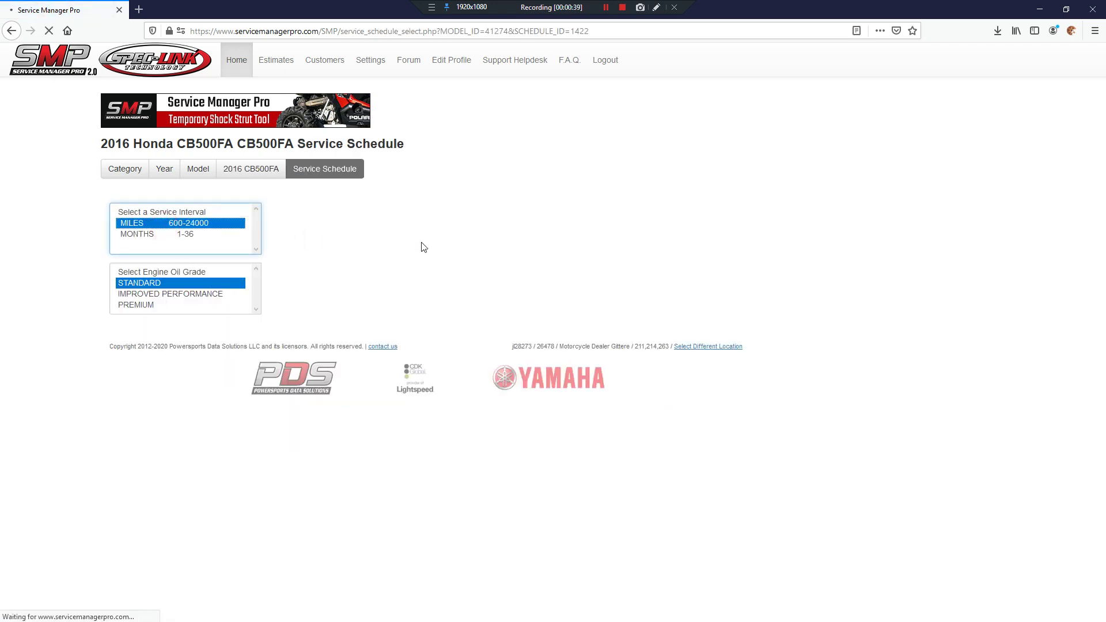
click(519, 242)
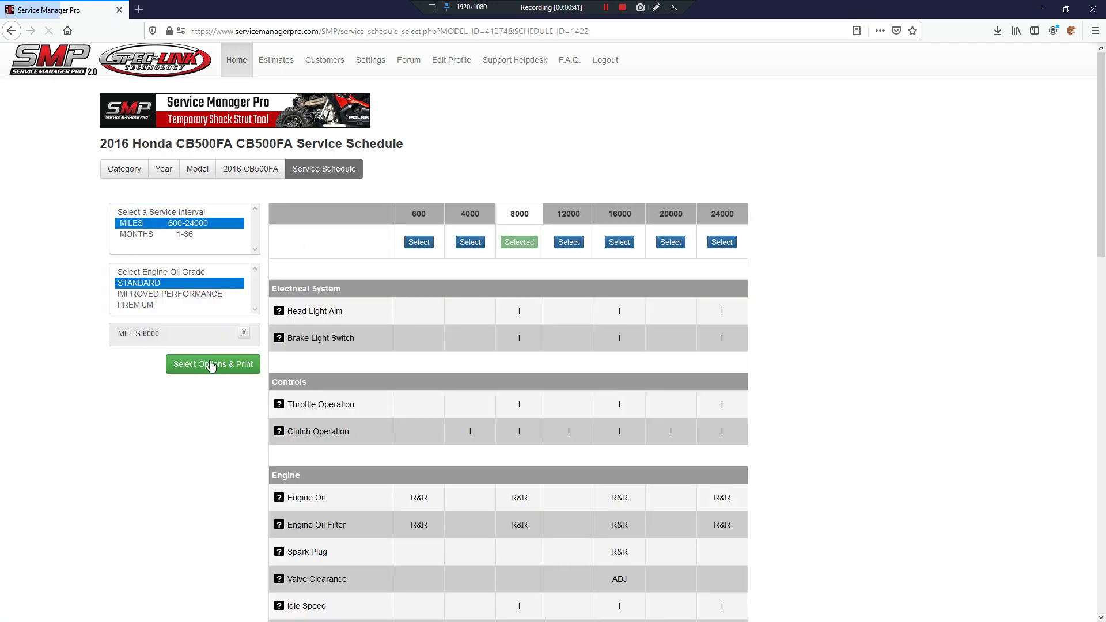
click(198, 368)
click(245, 185)
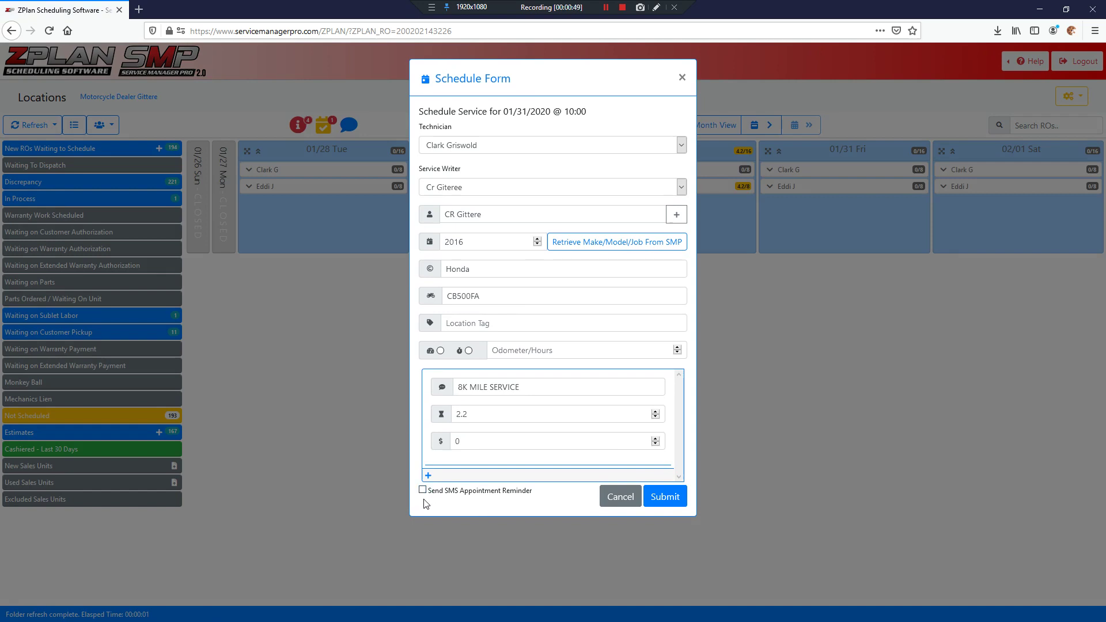
- Enable the SMS appointment reminder and submit the 10:00 booking
click(423, 490)
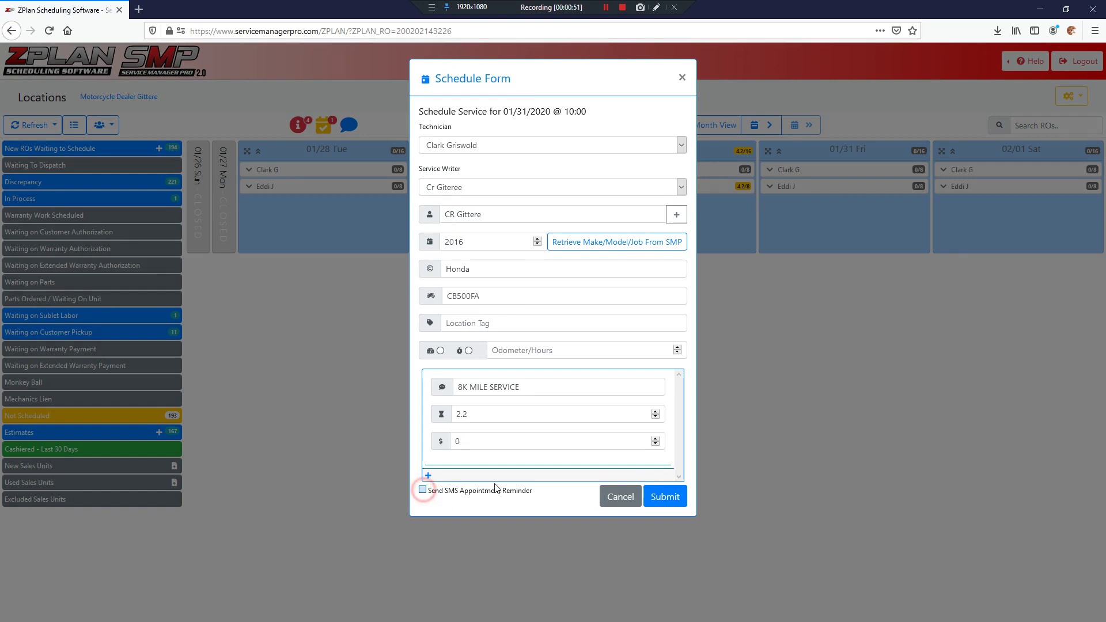
click(662, 496)
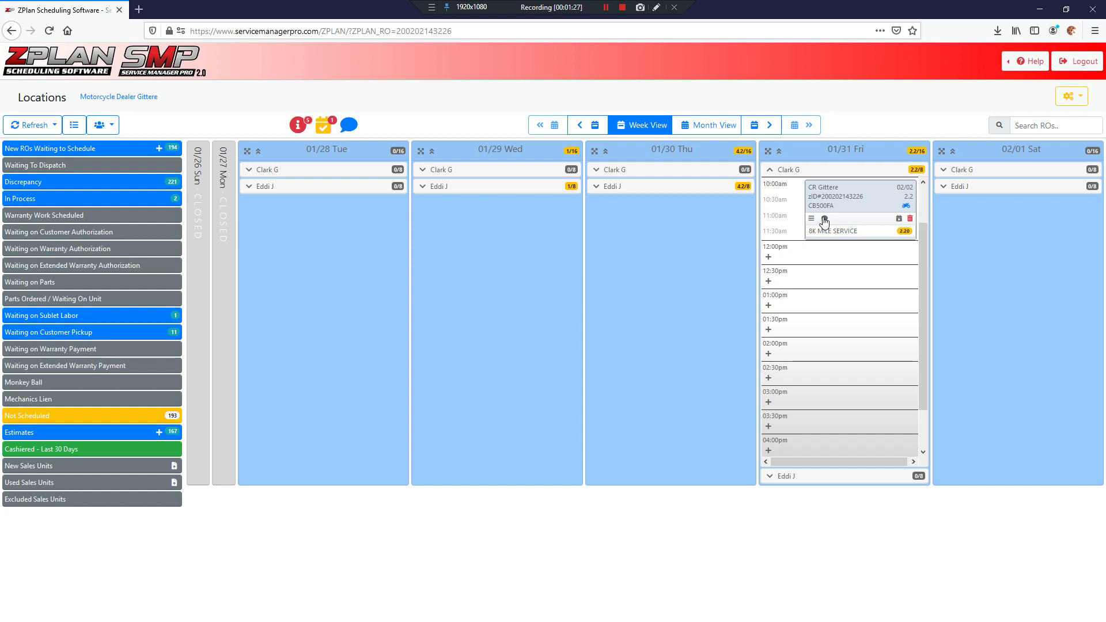
click(824, 218)
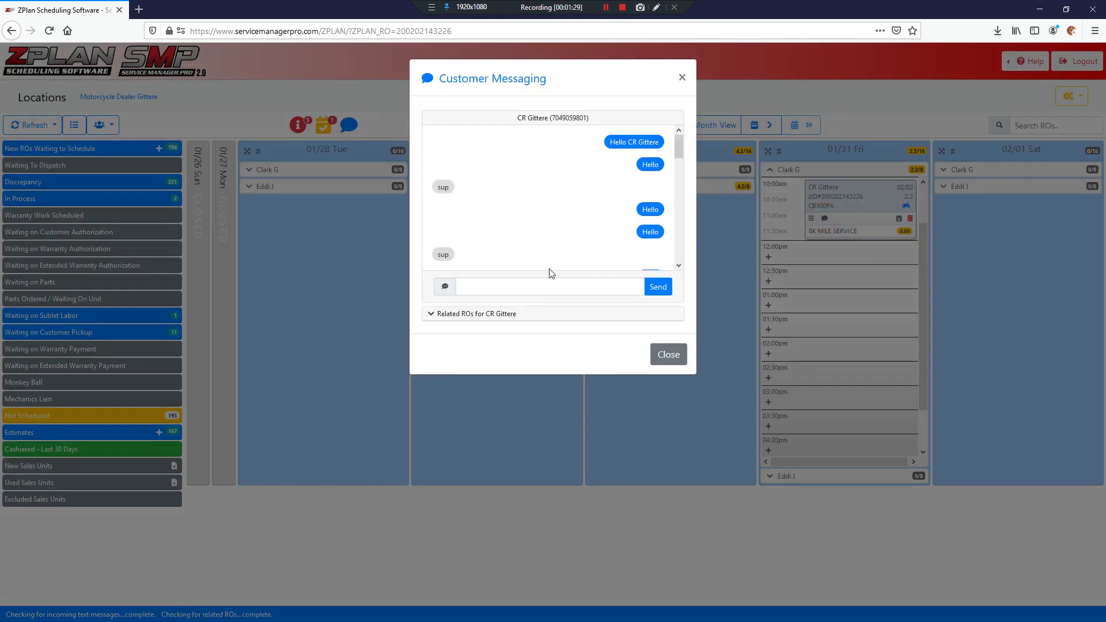
click(501, 291)
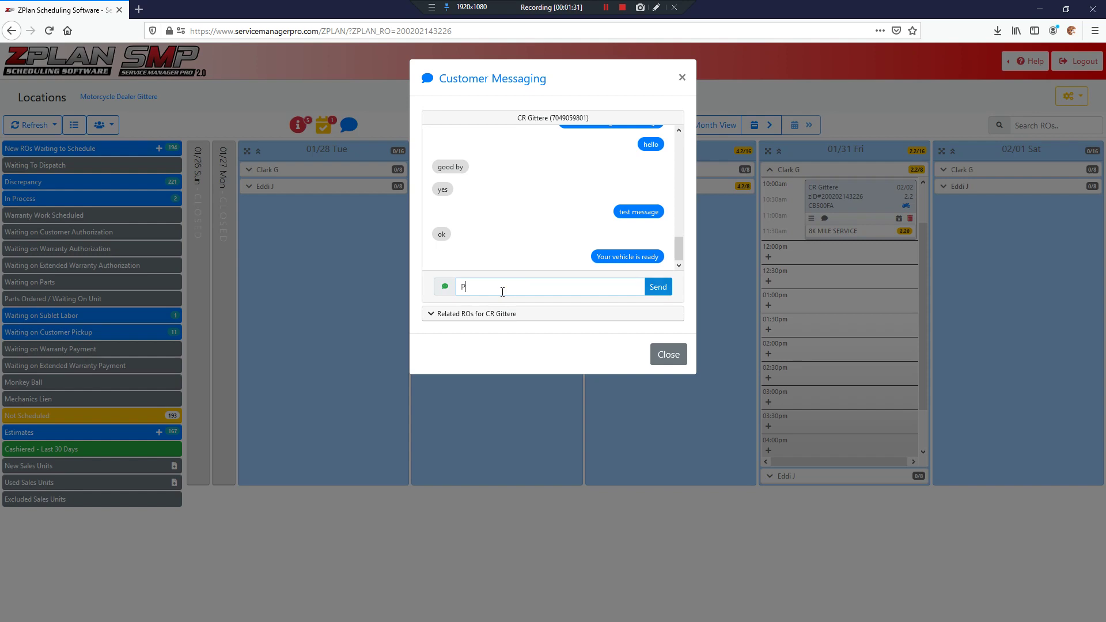
text(Please ca)
text(ontact us abo)
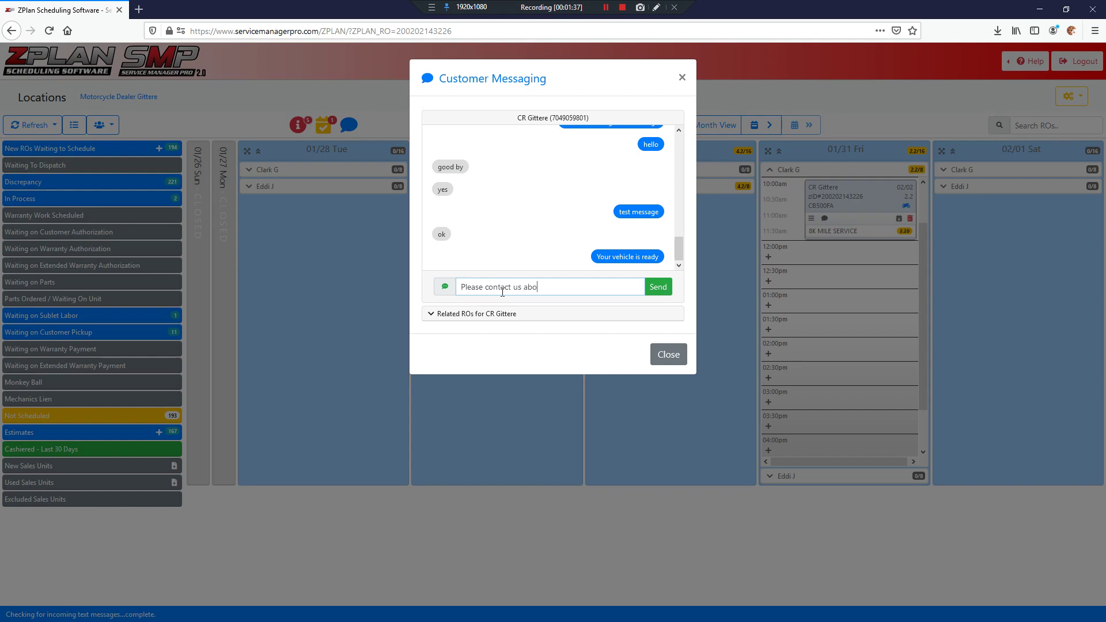
text(ut yourvehicle)
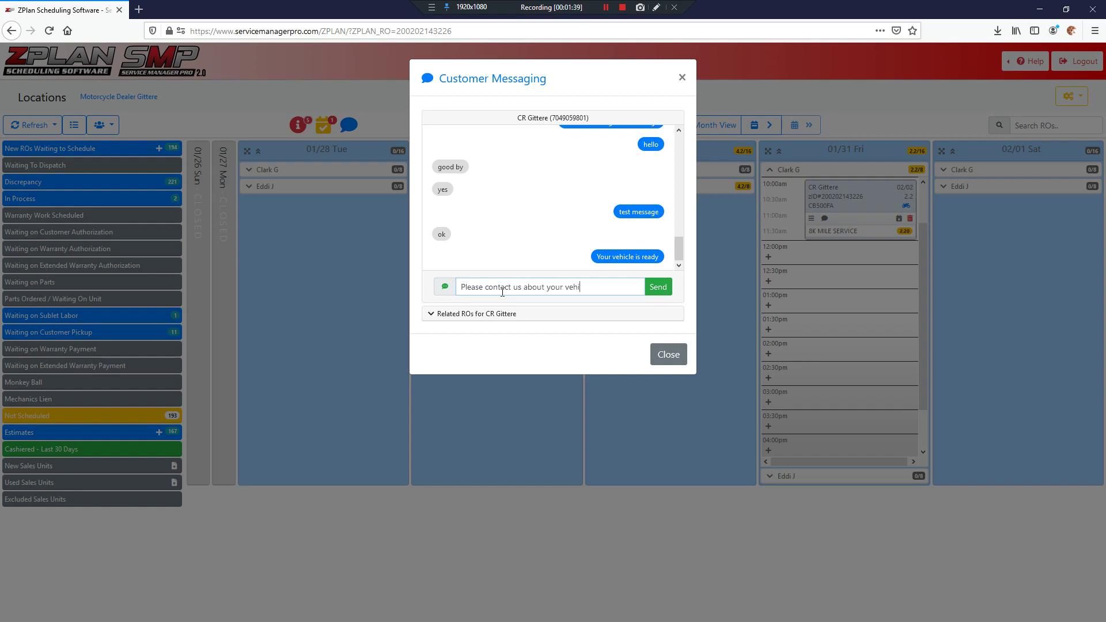
key(Return)
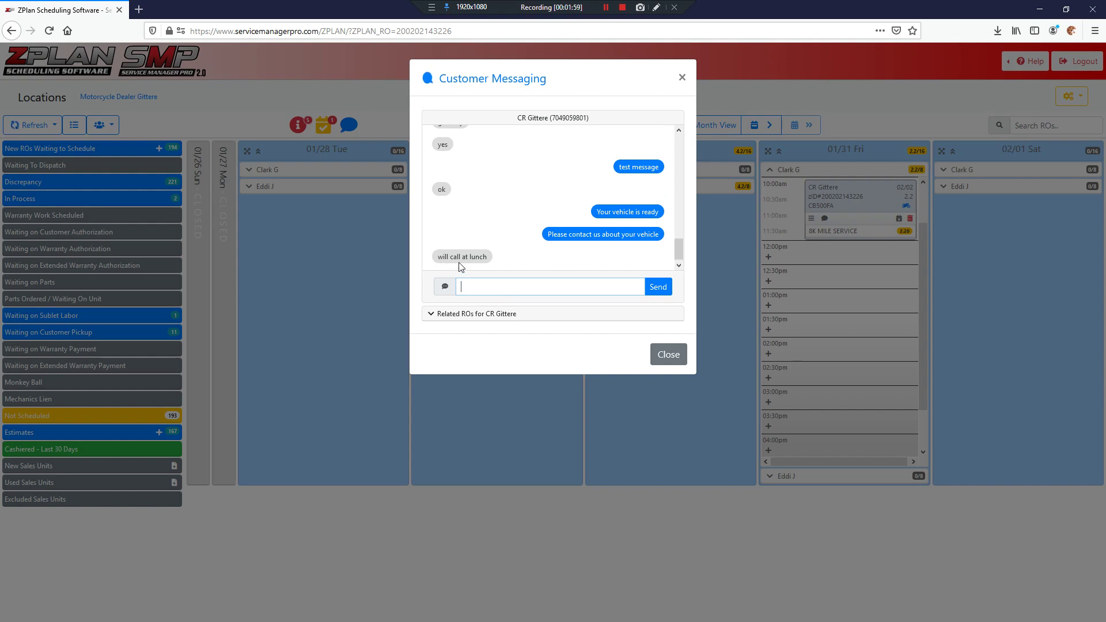
- Close the conversation and expand Recent Messages in the Customer Message Center
click(668, 354)
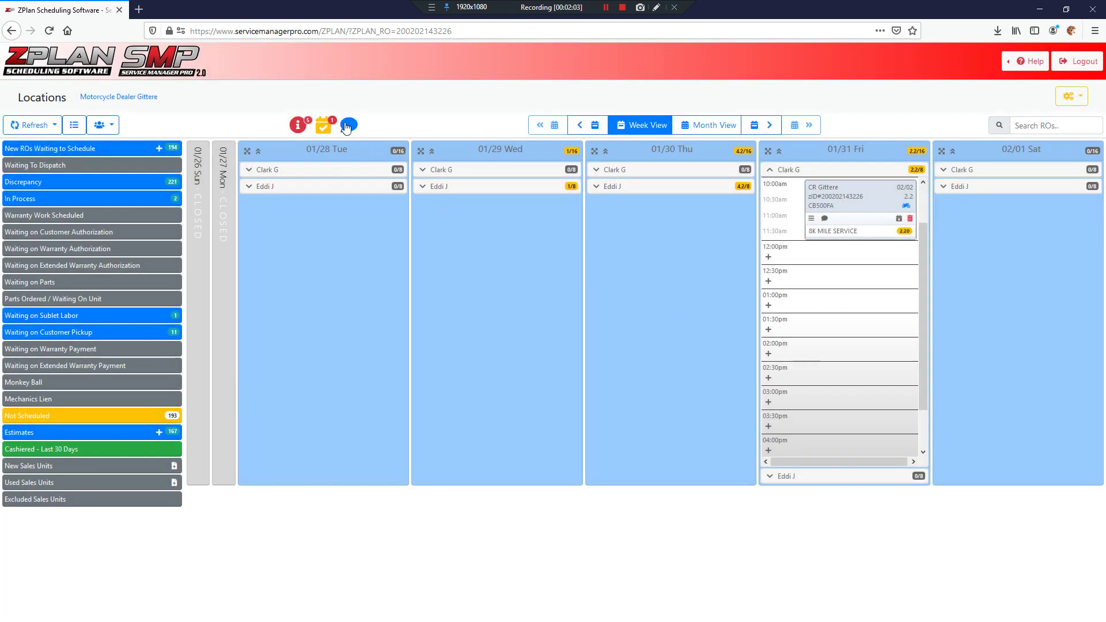
click(347, 126)
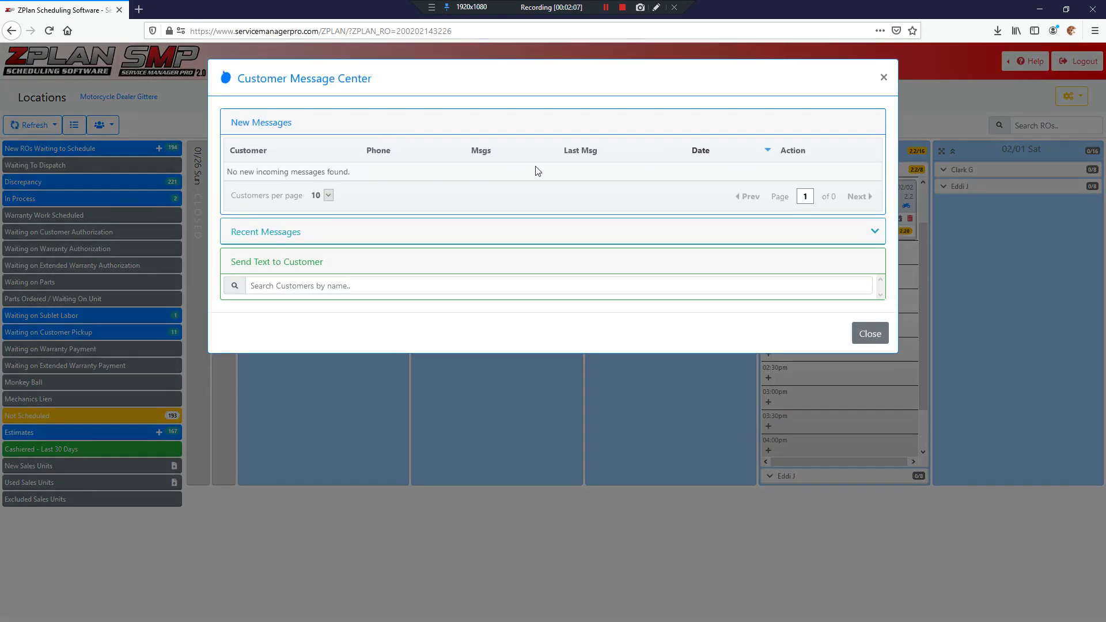
click(251, 232)
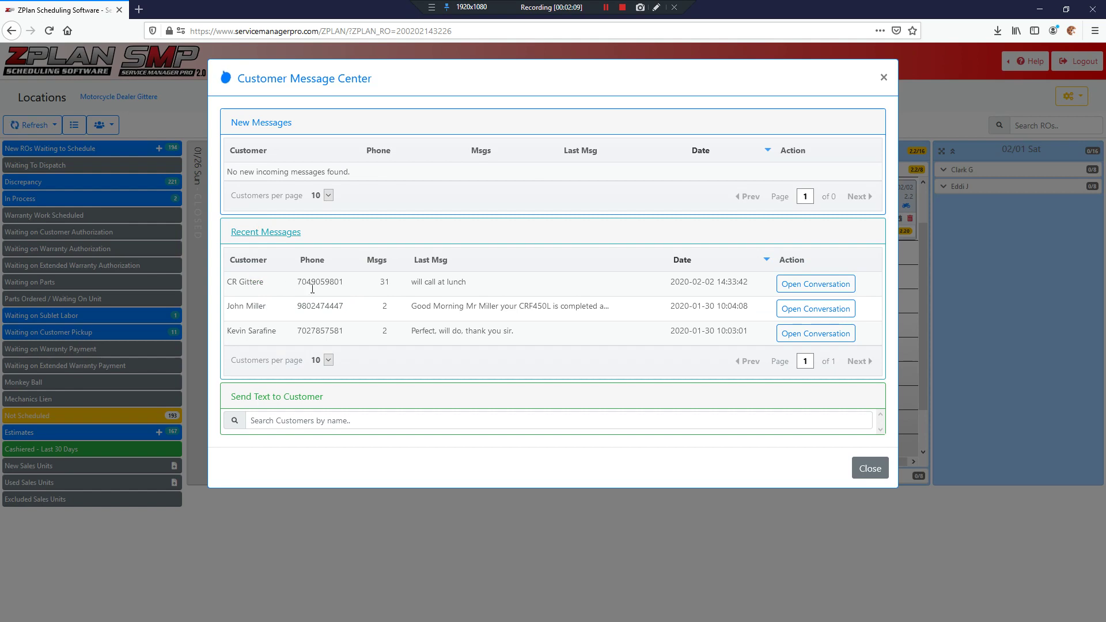
click(328, 361)
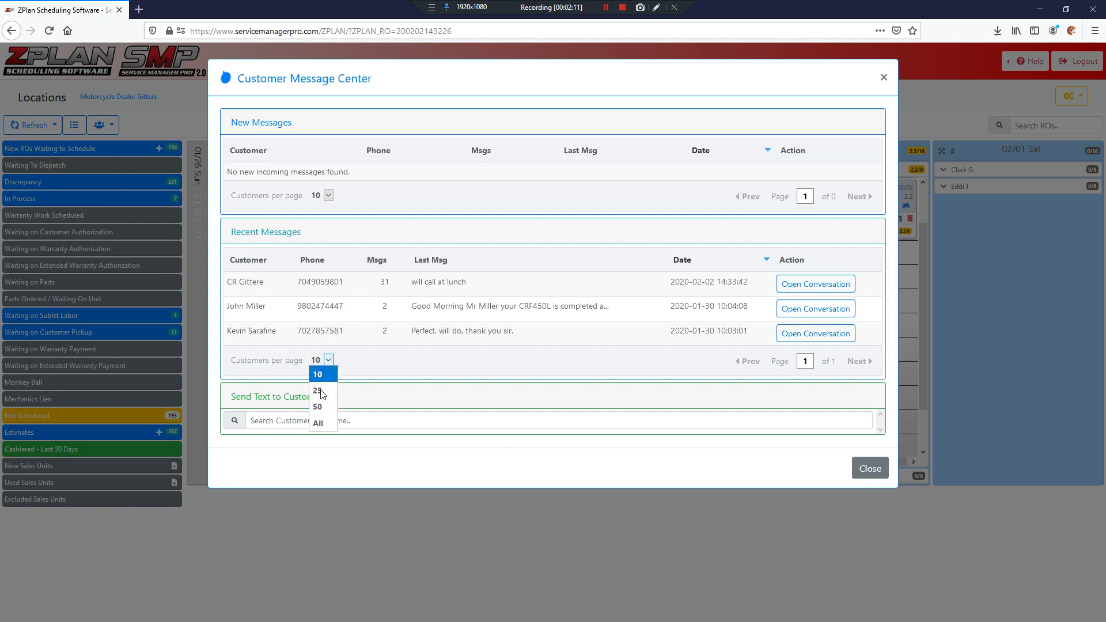
click(329, 375)
click(312, 420)
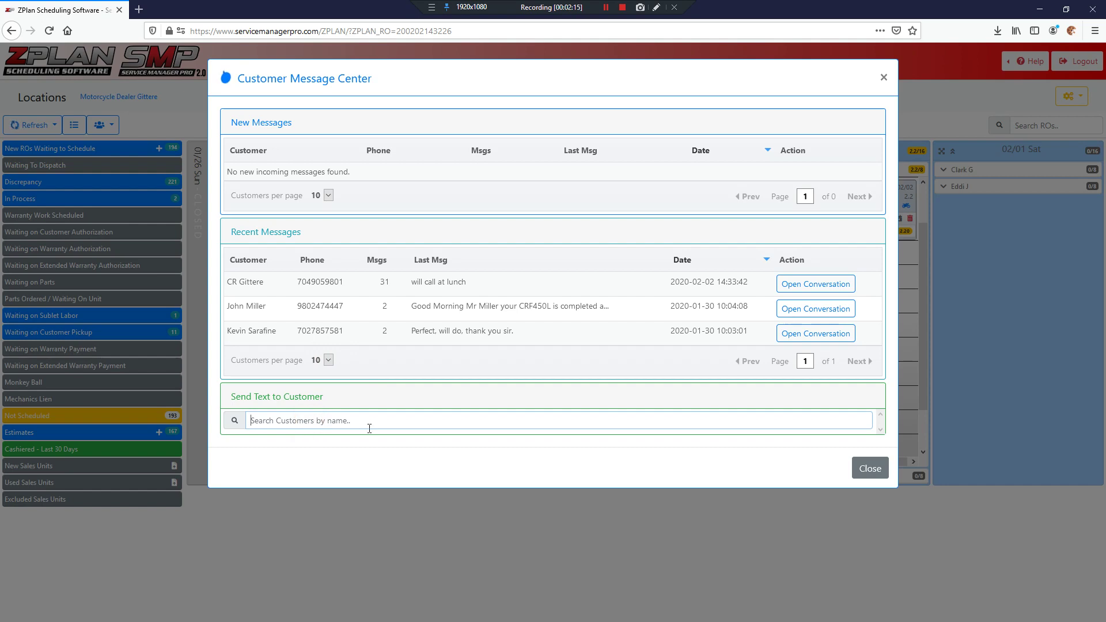
text(Gittere)
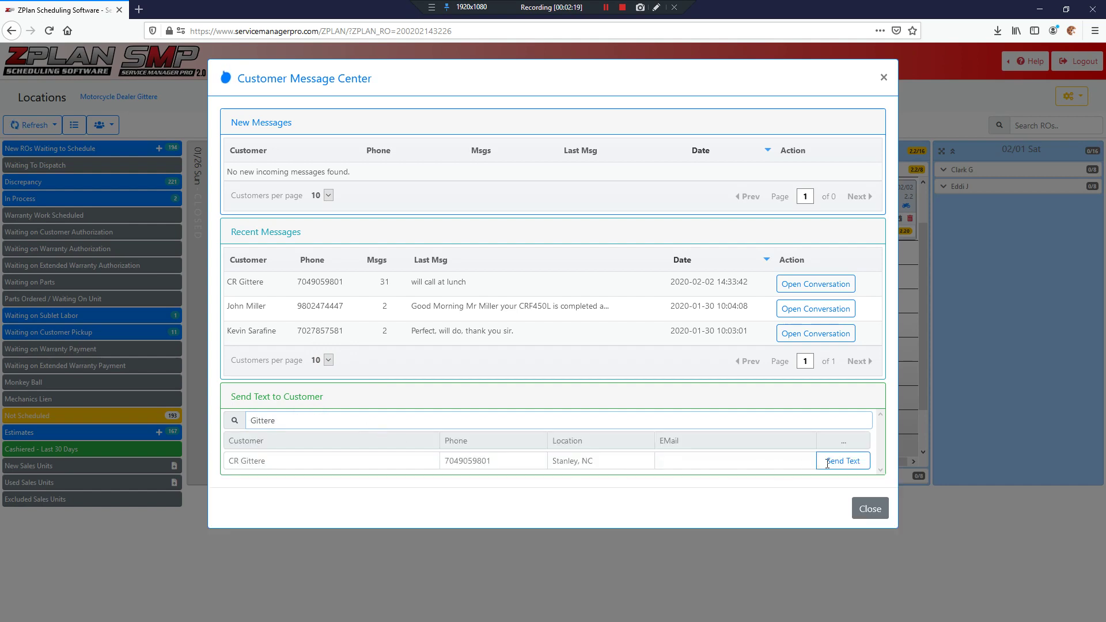
click(843, 461)
click(509, 287)
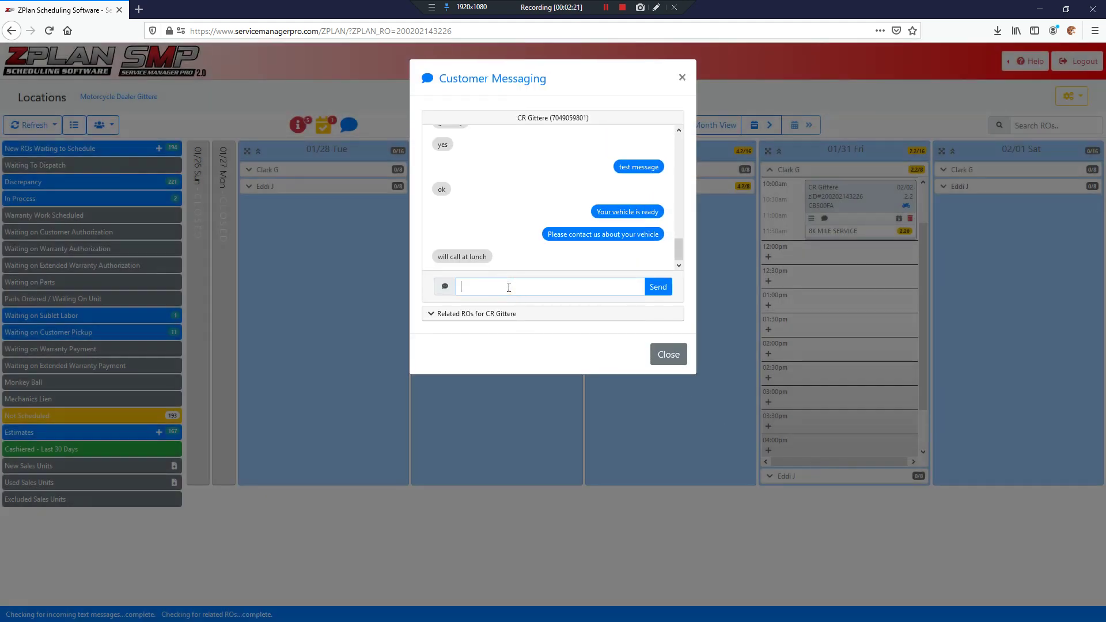
text(Hello)
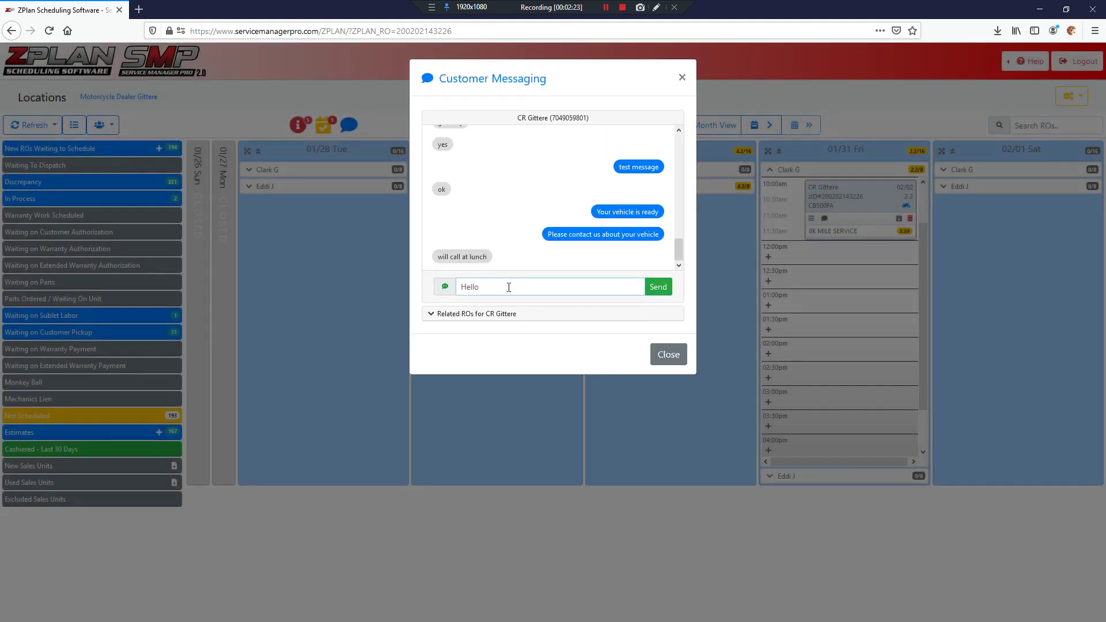
click(657, 287)
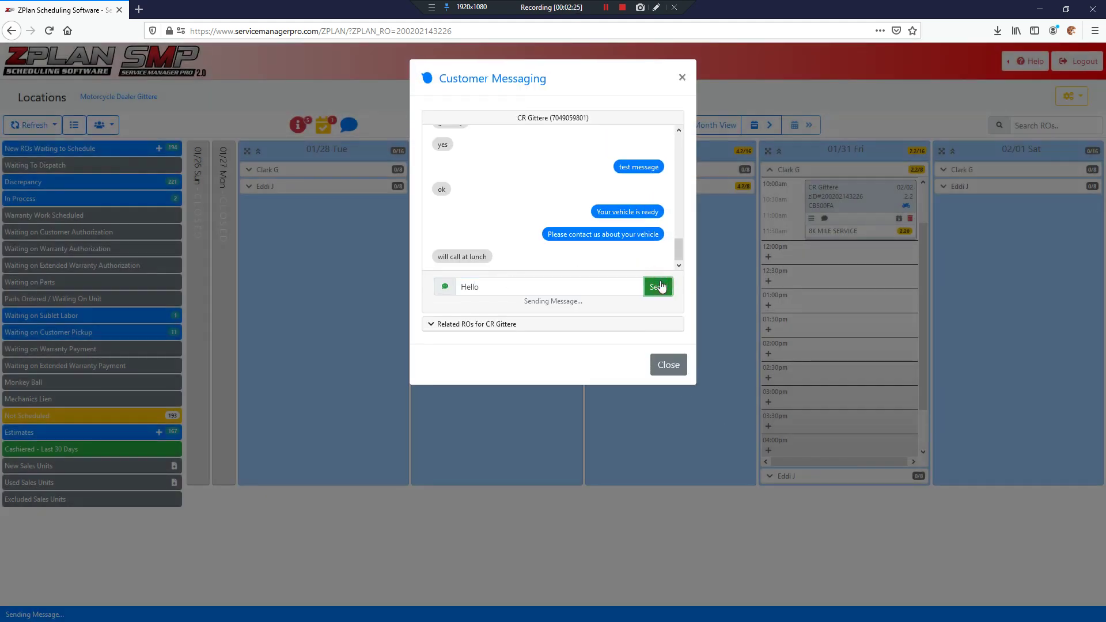
click(668, 355)
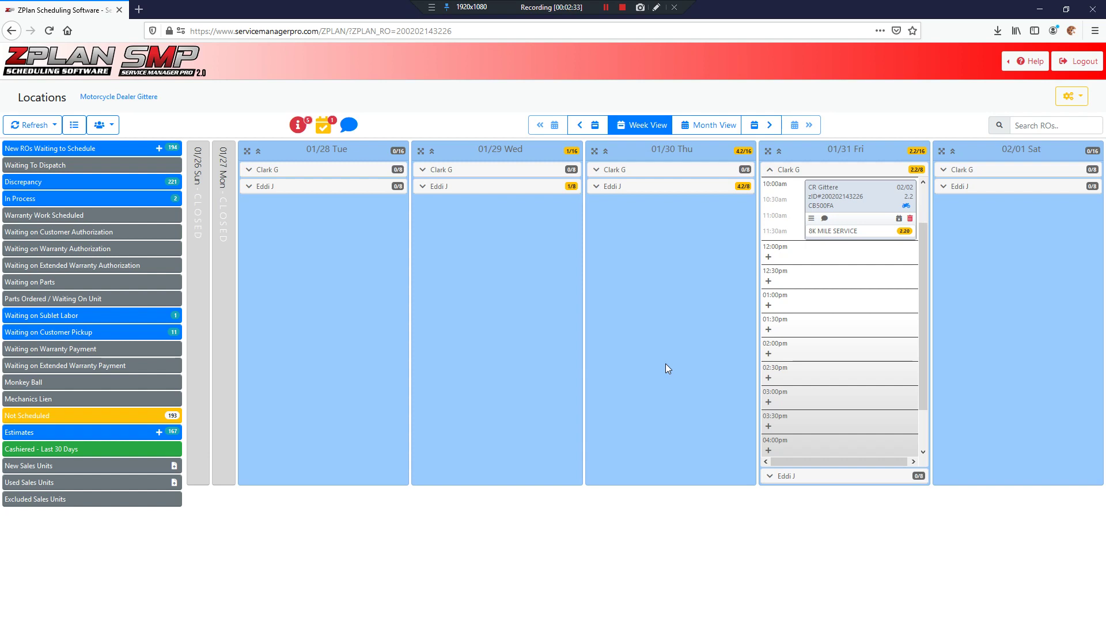
- Refresh the Folders/Schedule data
click(33, 124)
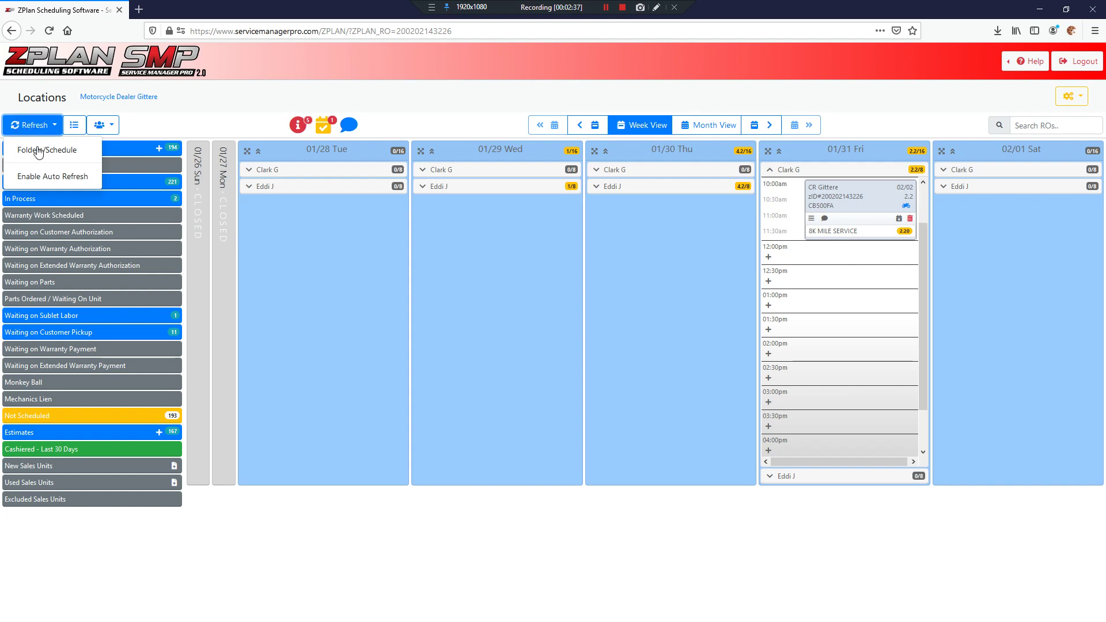
click(48, 150)
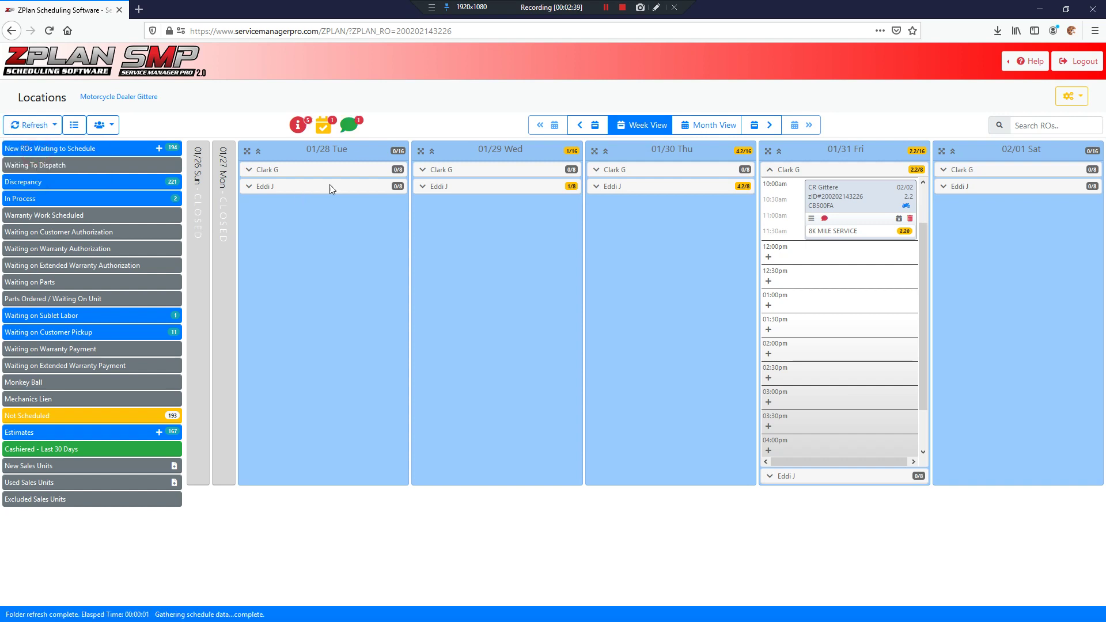
click(351, 127)
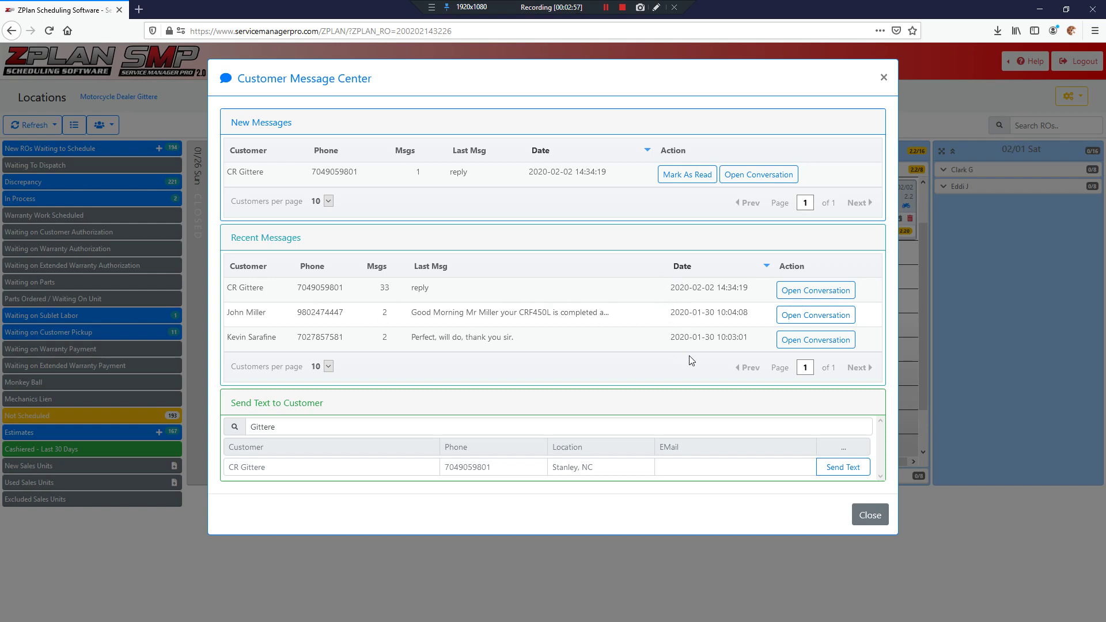
click(606, 7)
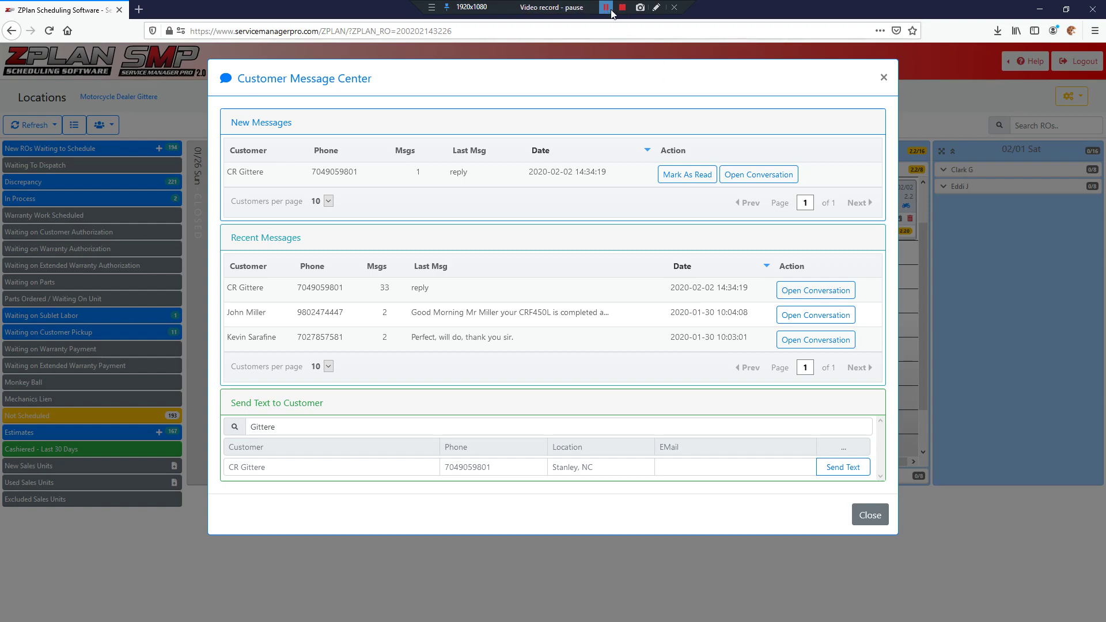